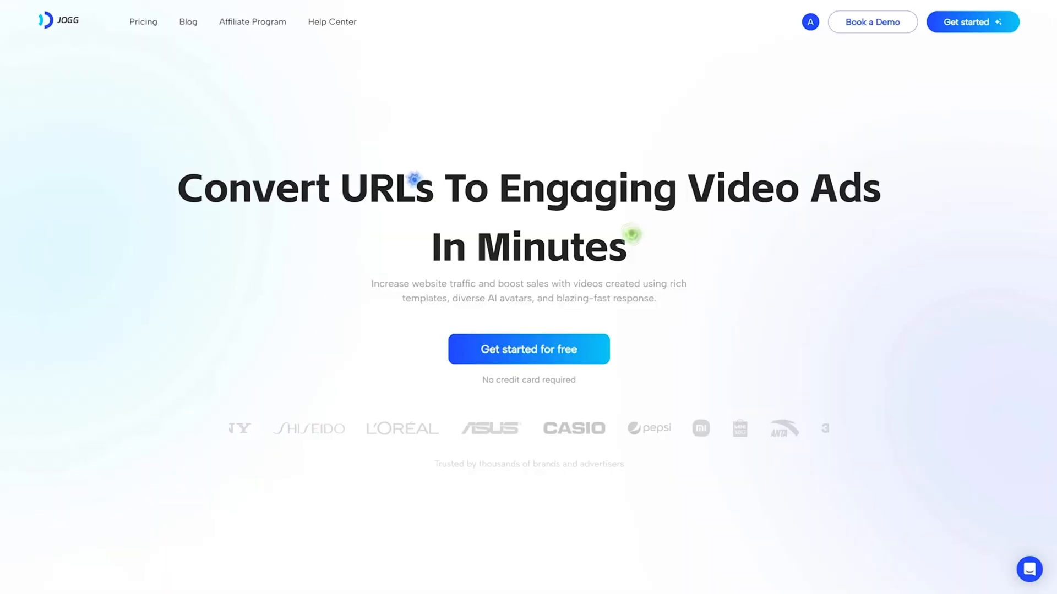
Step: Analyze the pasted Amazon charger product URL and confirm its suggested materials
left_click(603, 363)
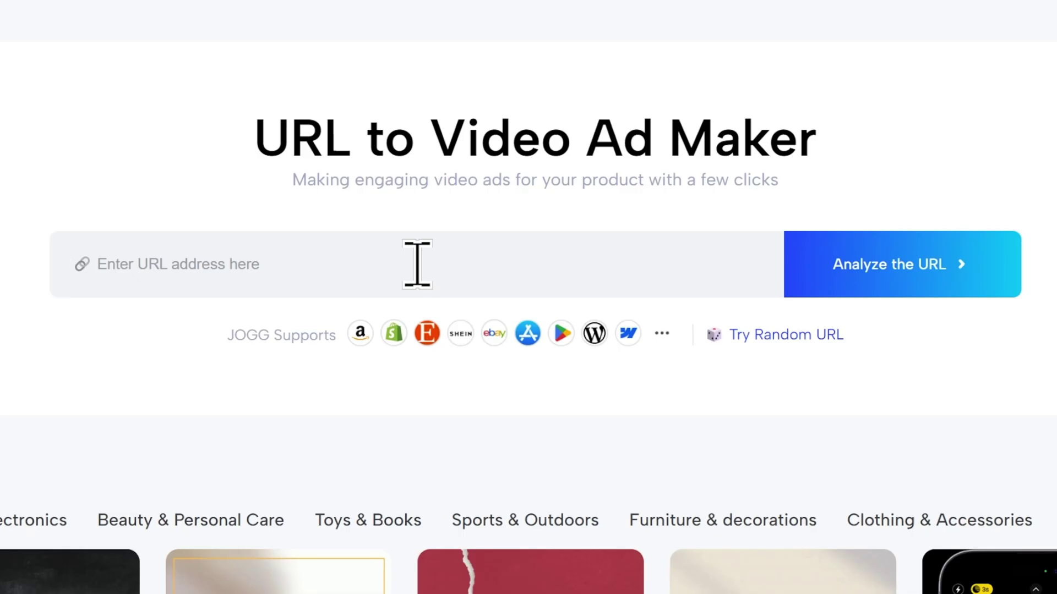
left_click(460, 270)
key("ctrl+v")
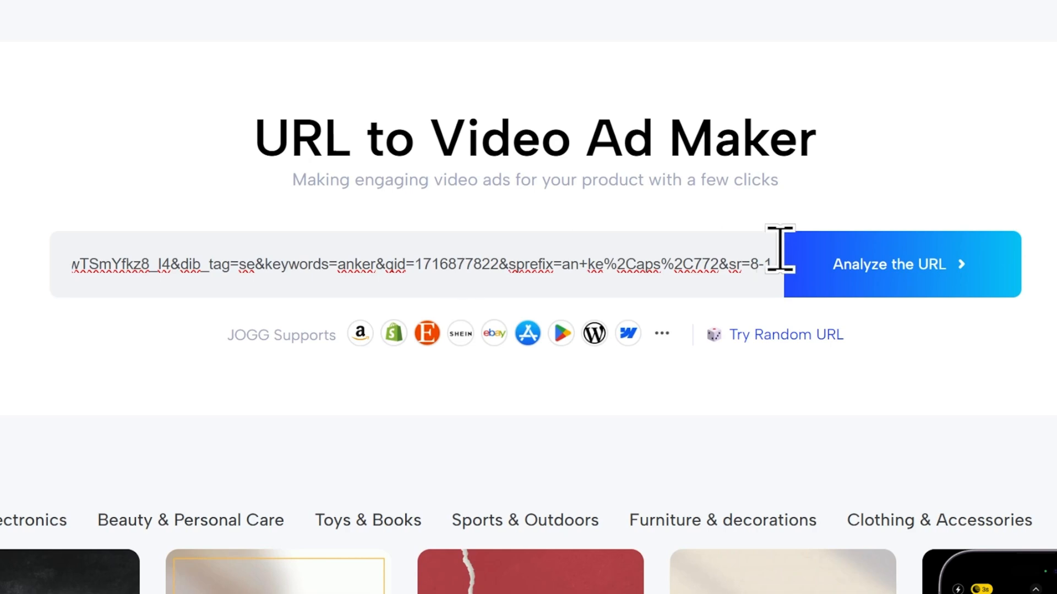
left_click(858, 266)
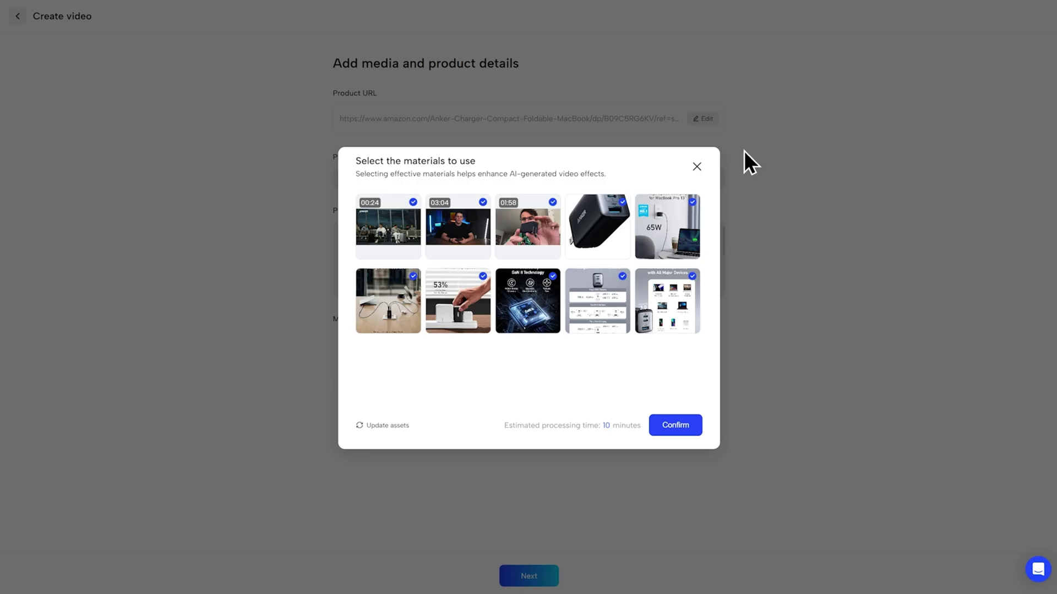
left_click(687, 428)
scroll(671, 299, "down", 1)
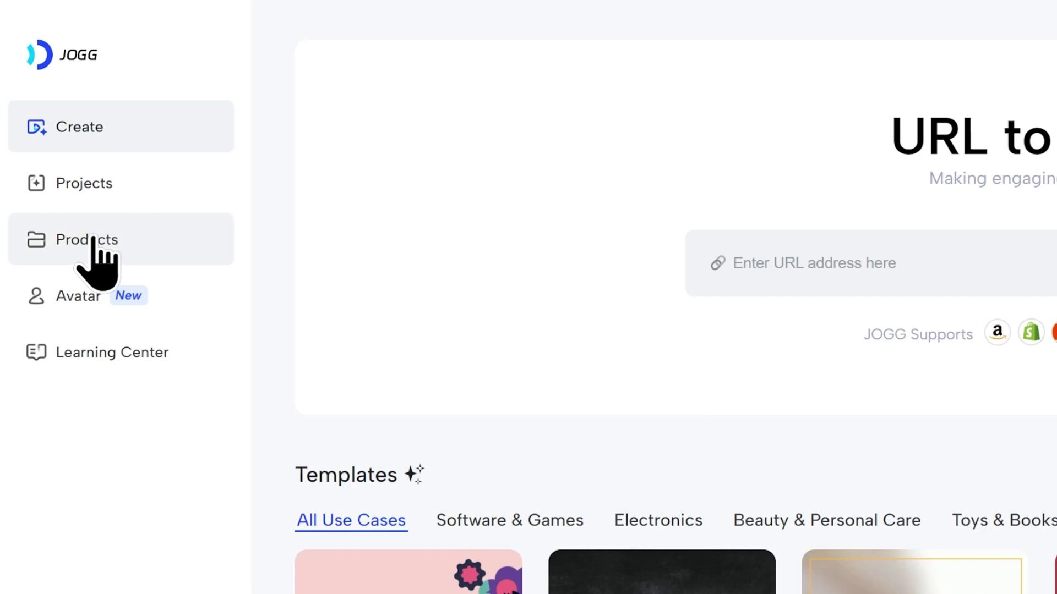
Step: Set the video length to 30 seconds and move to describing the target audience
left_click(41, 121)
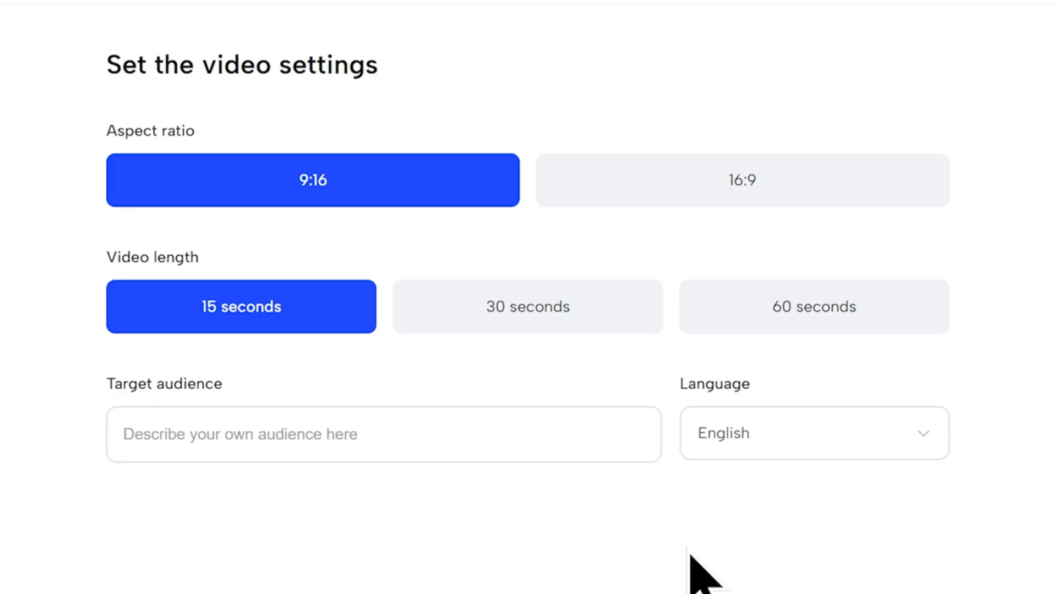
left_click(634, 327)
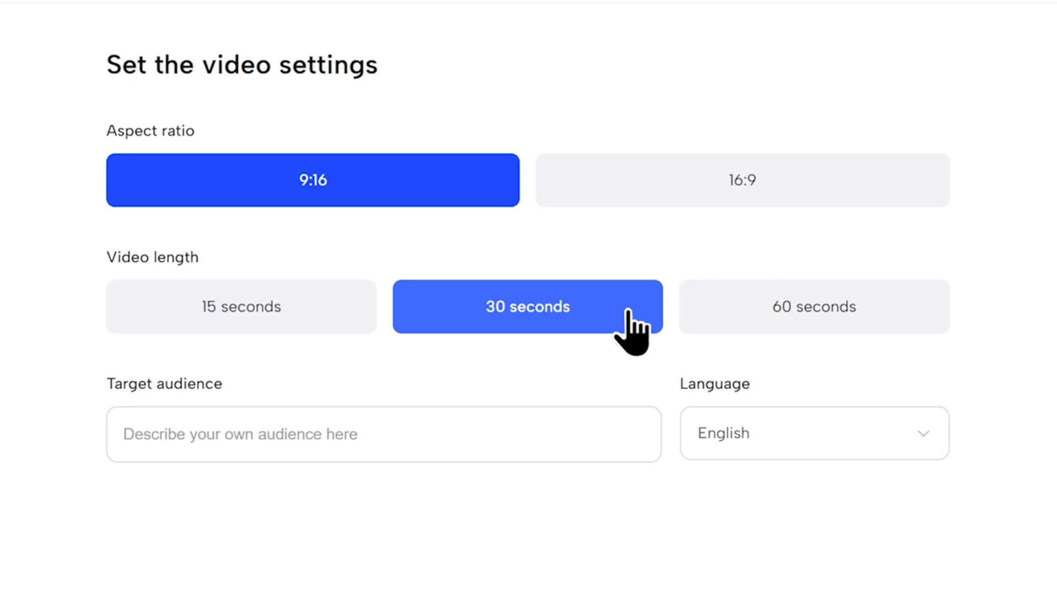
left_click(497, 446)
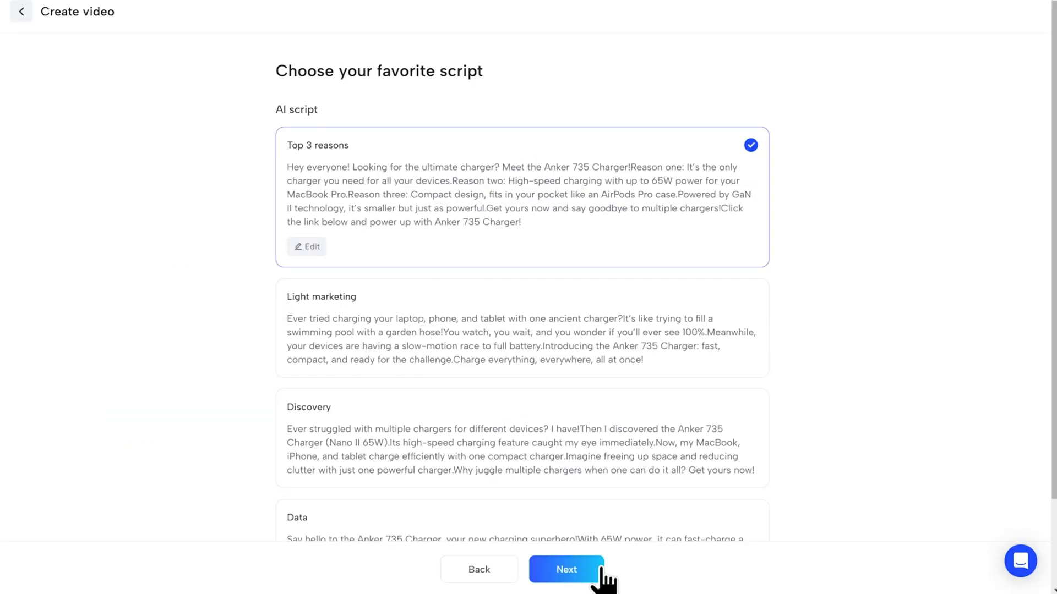
Step: Choose the Top 3 reasons AI script for editing
left_click(307, 246)
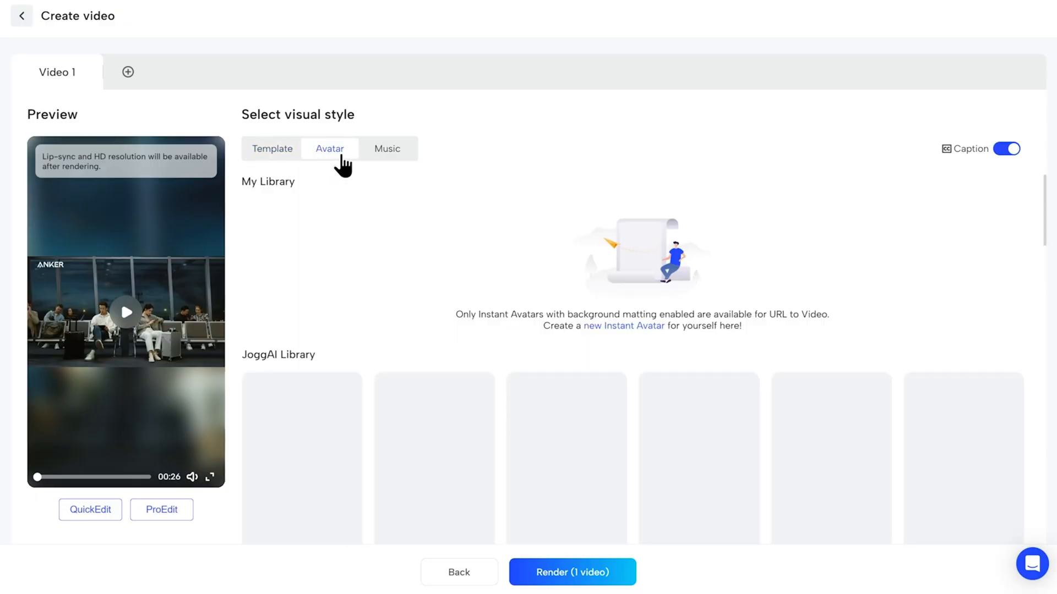
Step: Browse the background music tracks and the video templates
left_click(387, 148)
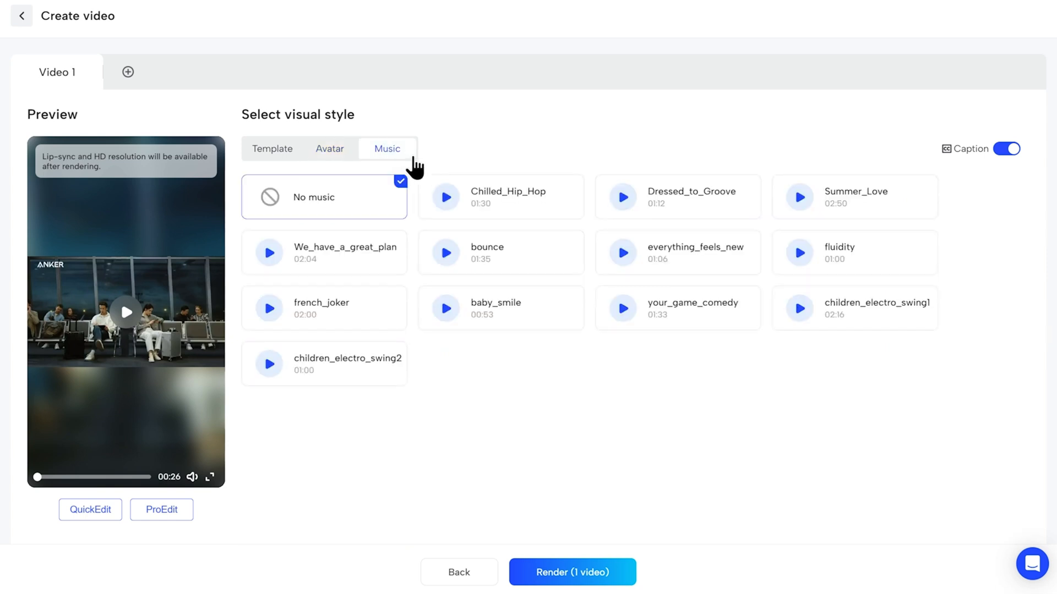
left_click(285, 151)
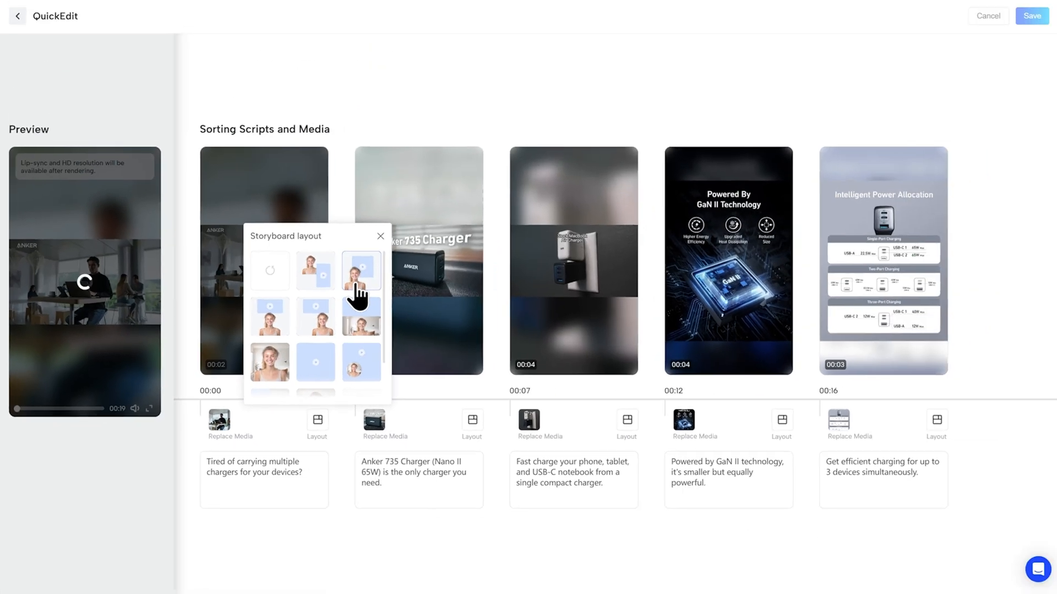
Step: Apply an avatar-over-video layout to scene 1 and select its clip, voiceover and We_have_a_great_plan music
left_click(358, 280)
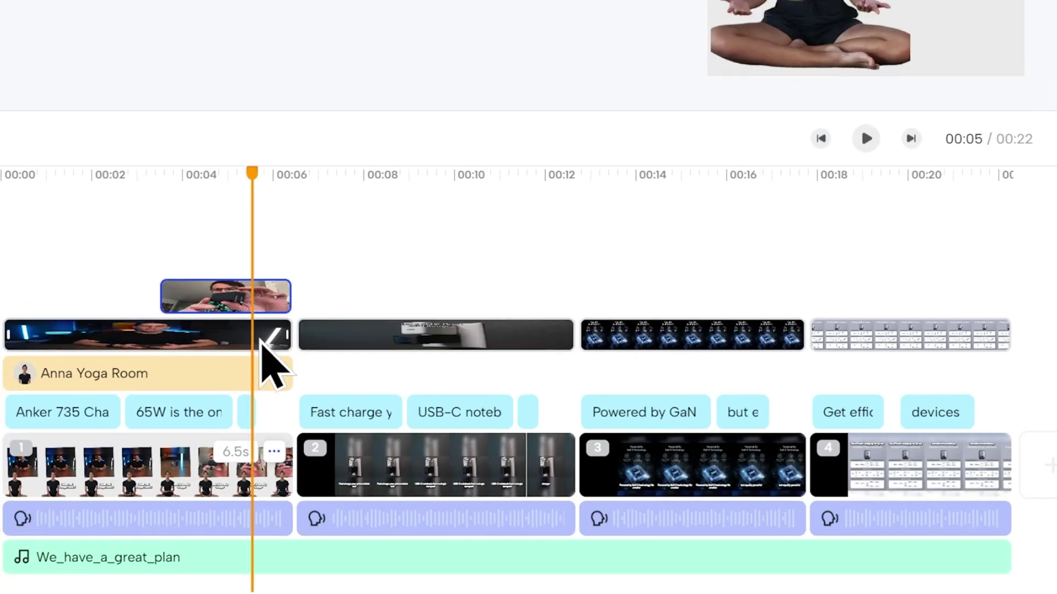
left_click(277, 335)
left_click(256, 373)
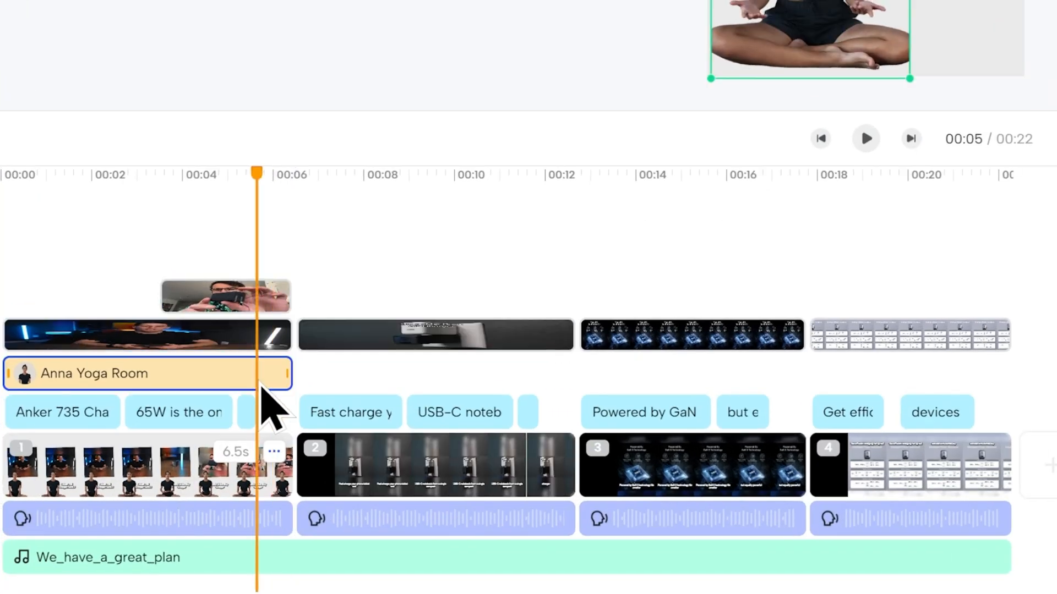
left_click(231, 518)
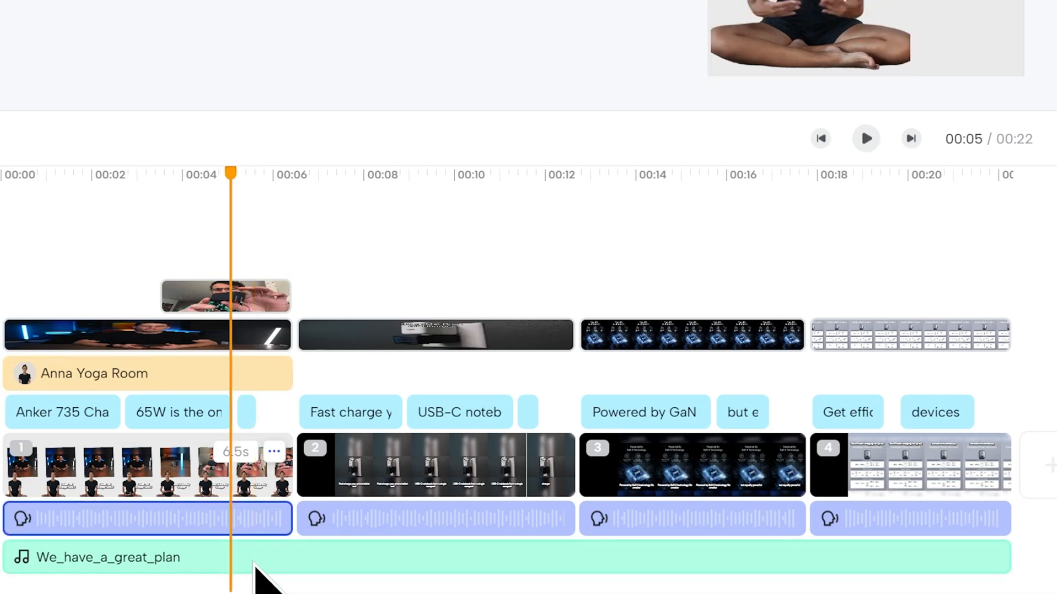
left_click(256, 562)
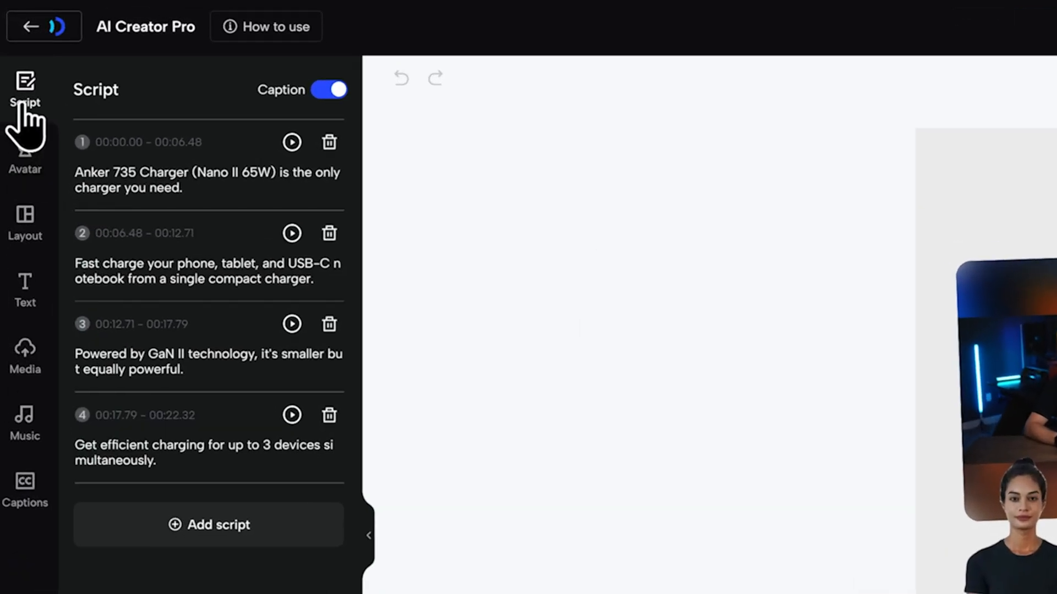
Step: Start creating a personal instant avatar from the Avatar panel
left_click(27, 161)
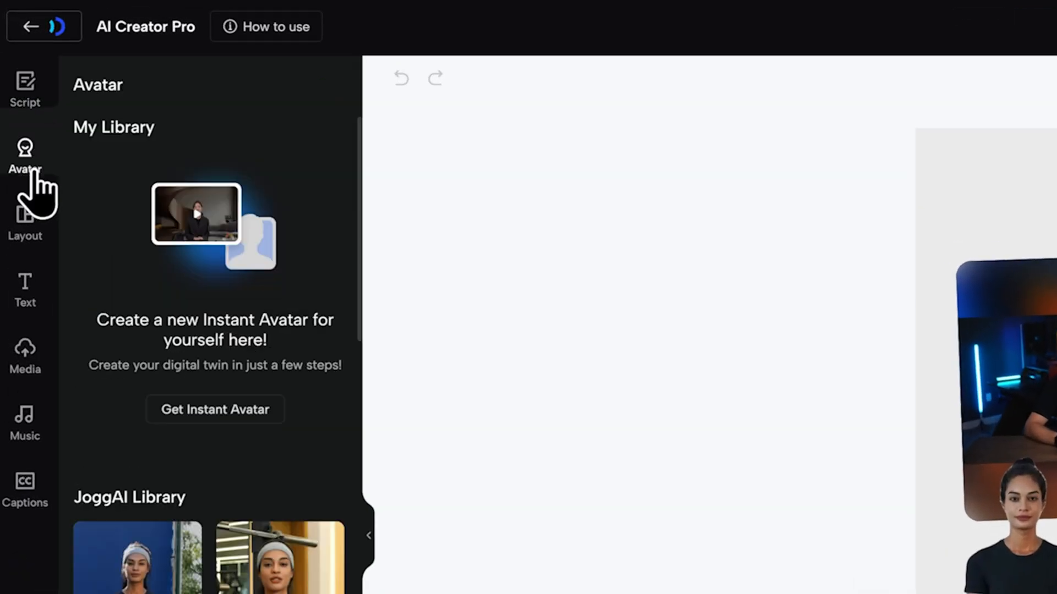
left_click(216, 413)
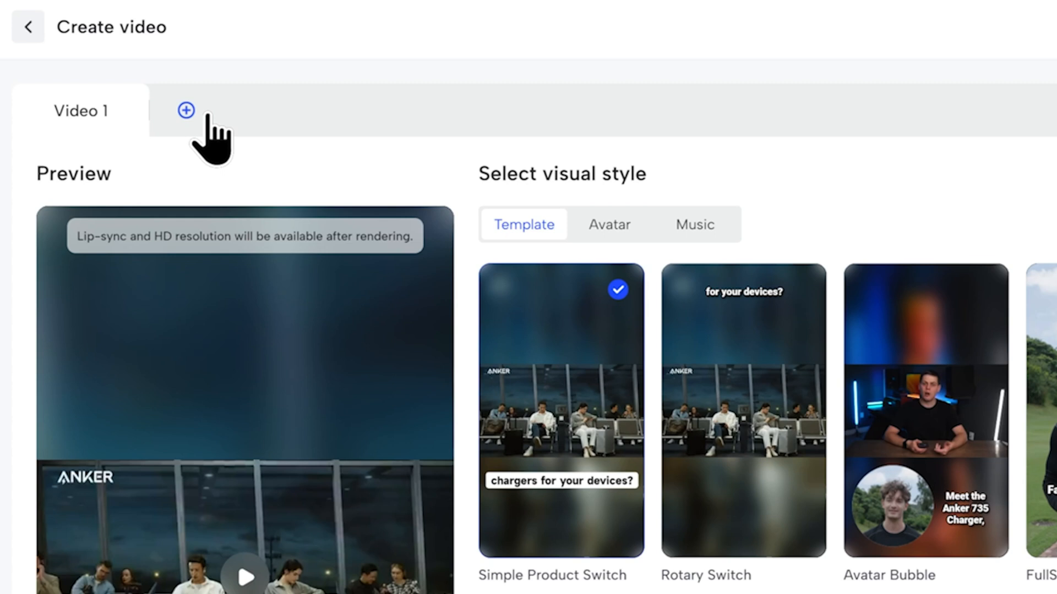
Step: Add Video 2 with the Rotary Switch template and Video 3 with Avatar Bubble
left_click(186, 112)
left_click(760, 389)
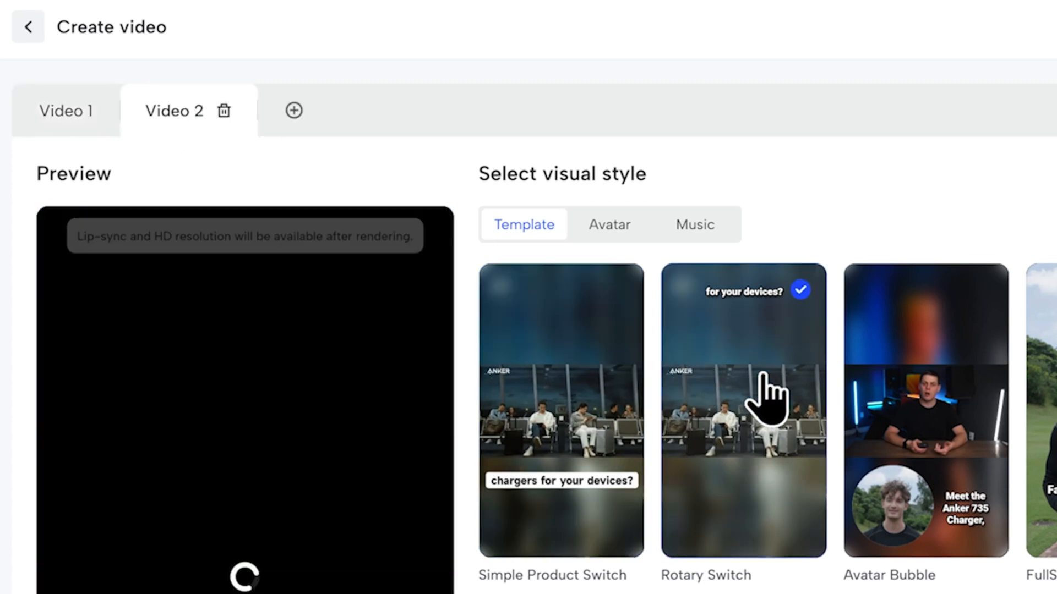
left_click(294, 109)
left_click(959, 355)
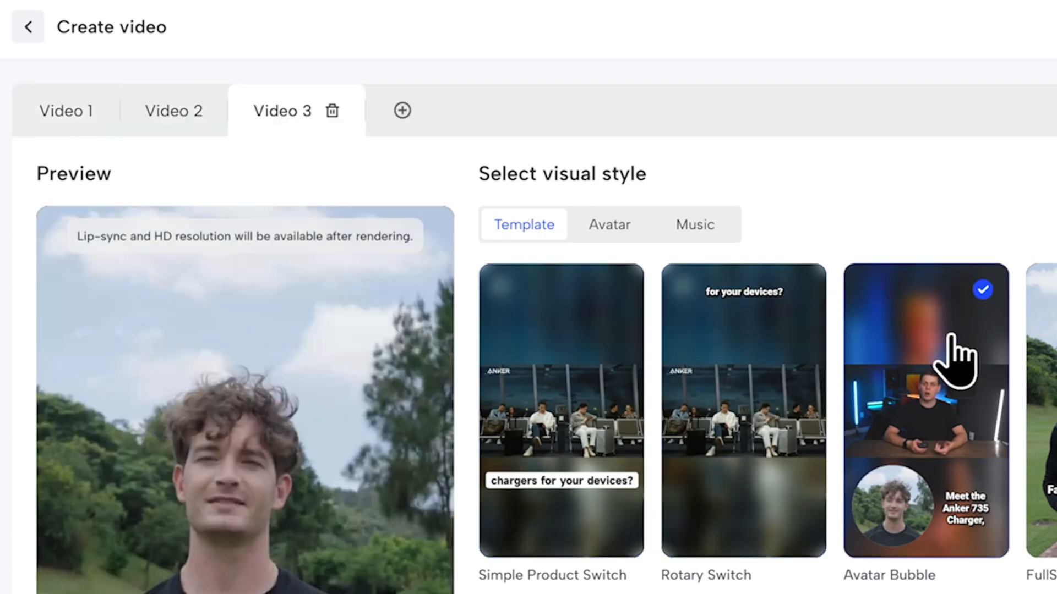